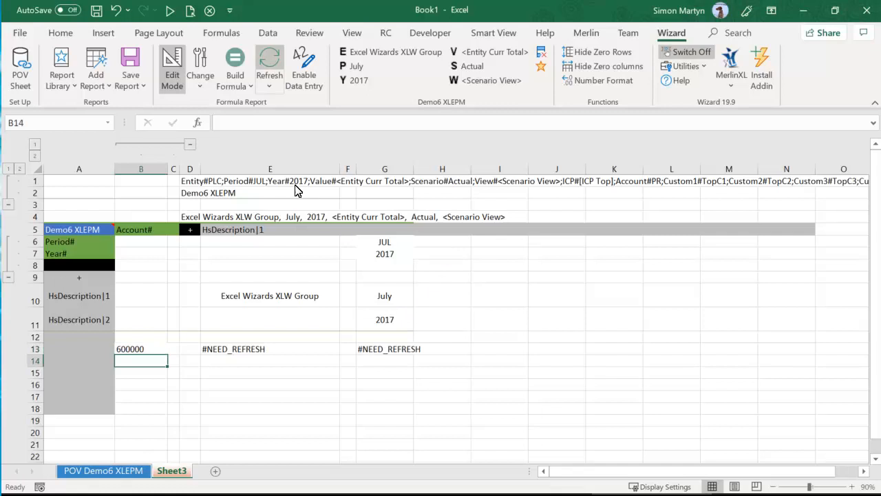
# Refresh the report and set the Smart View formula for the account 600000 row to HSSETVALUE.
pyautogui.click(269, 62)
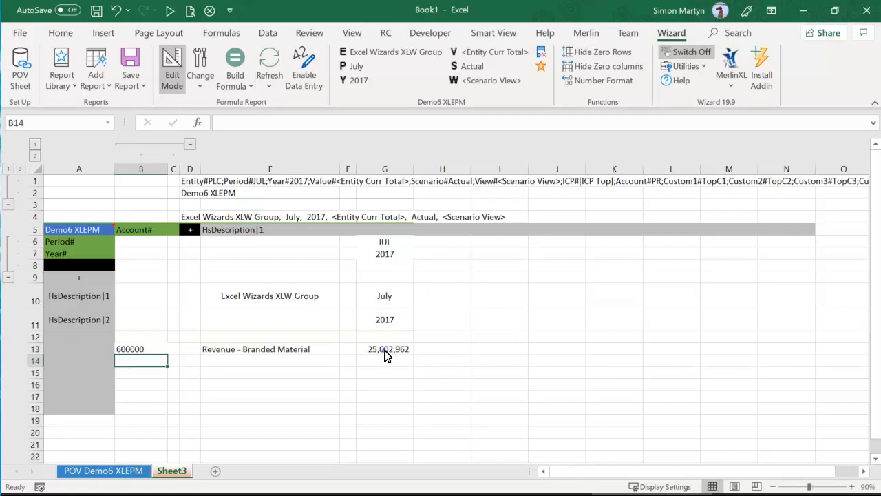
pyautogui.click(386, 353)
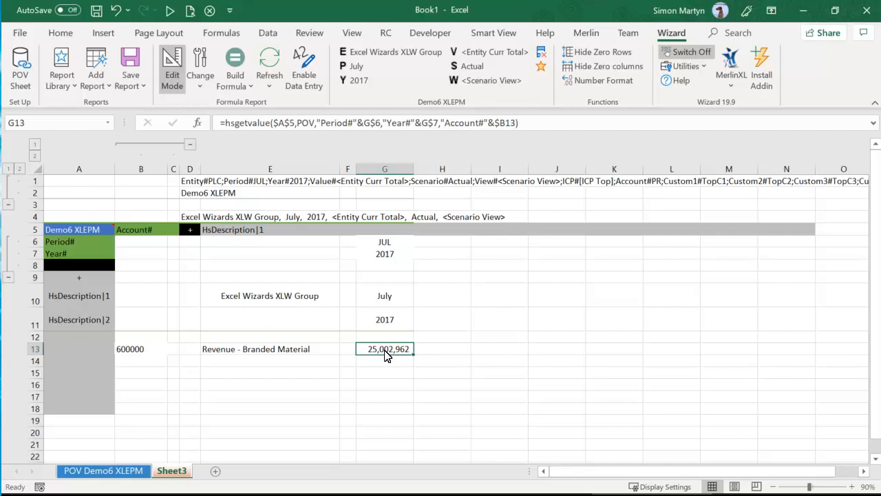
pyautogui.click(79, 347)
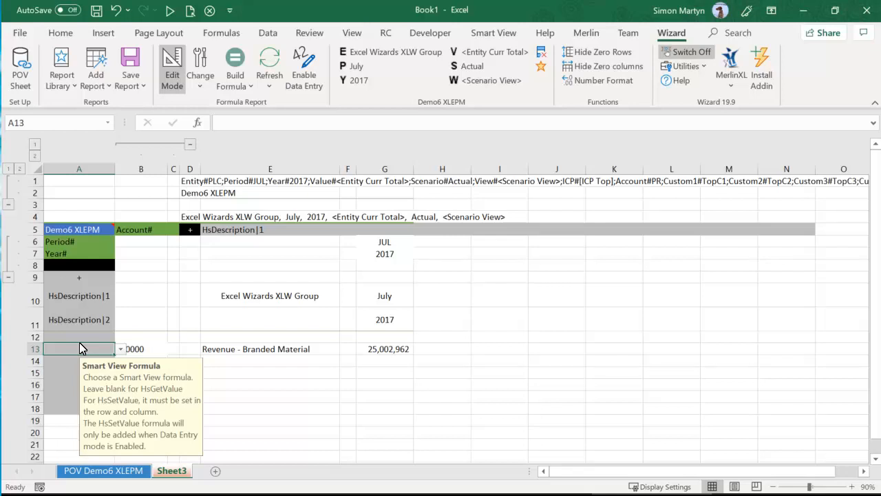
pyautogui.click(121, 350)
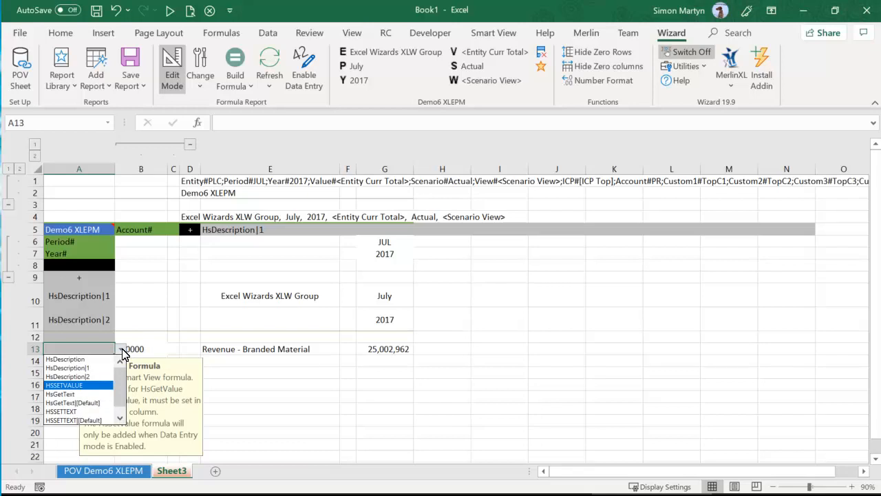
pyautogui.click(73, 385)
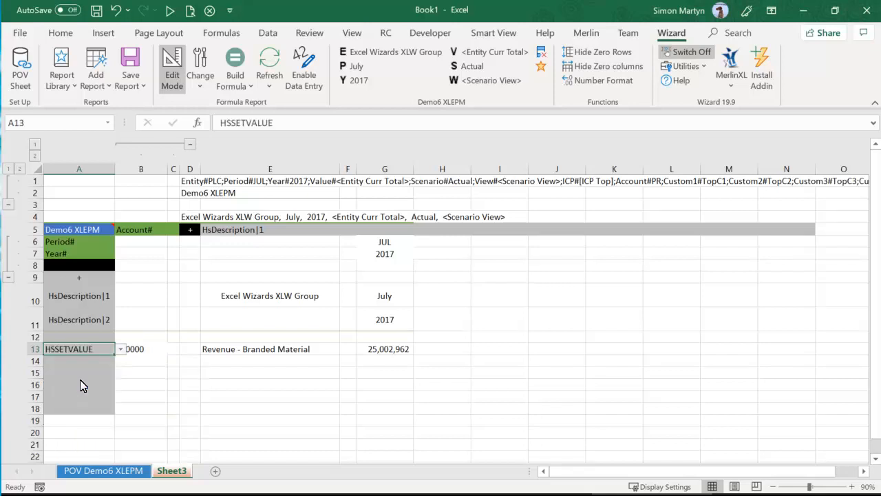
# Set the Smart View formula for the July 2017 column to HSSETVALUE and enable data entry mode.
pyautogui.click(395, 230)
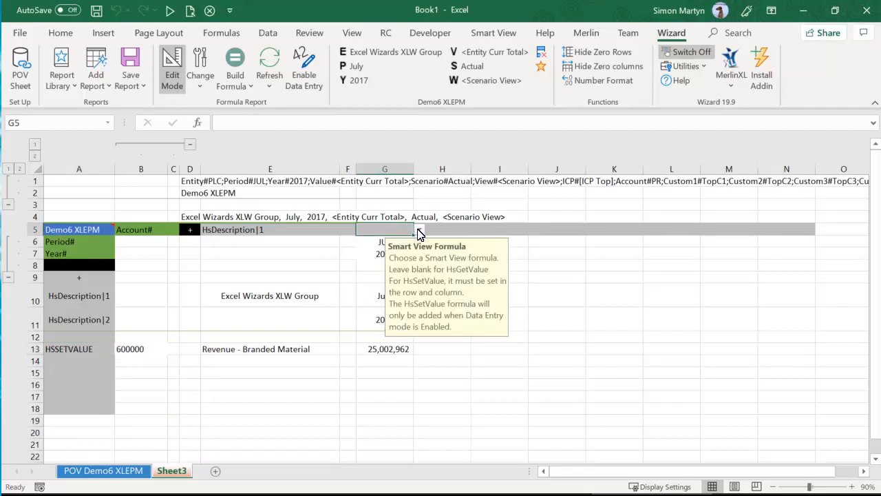
pyautogui.click(418, 232)
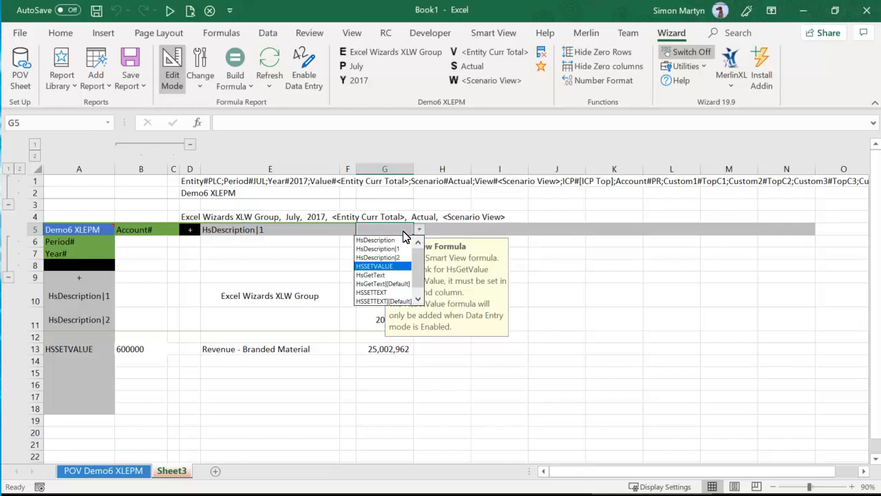
pyautogui.click(378, 267)
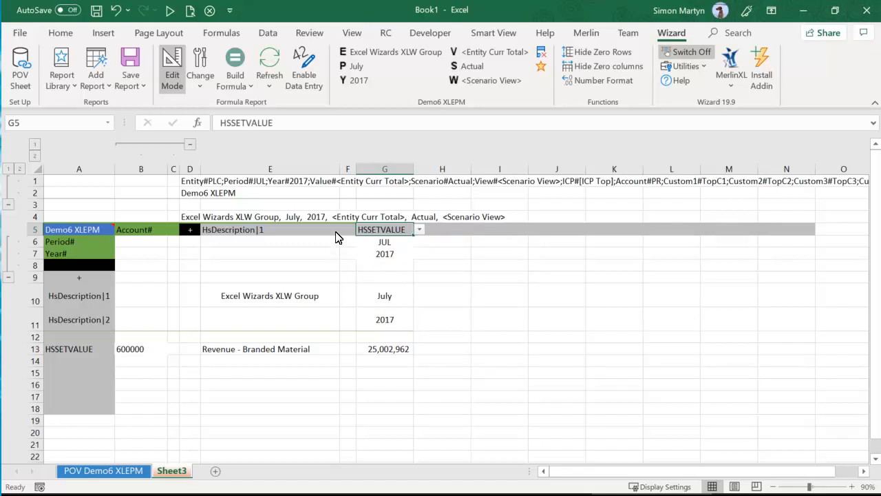
pyautogui.click(309, 71)
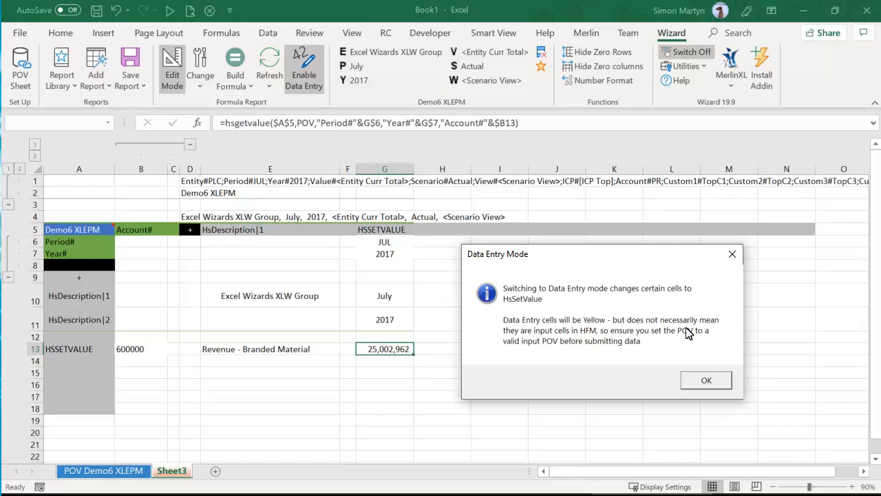
pyautogui.click(699, 381)
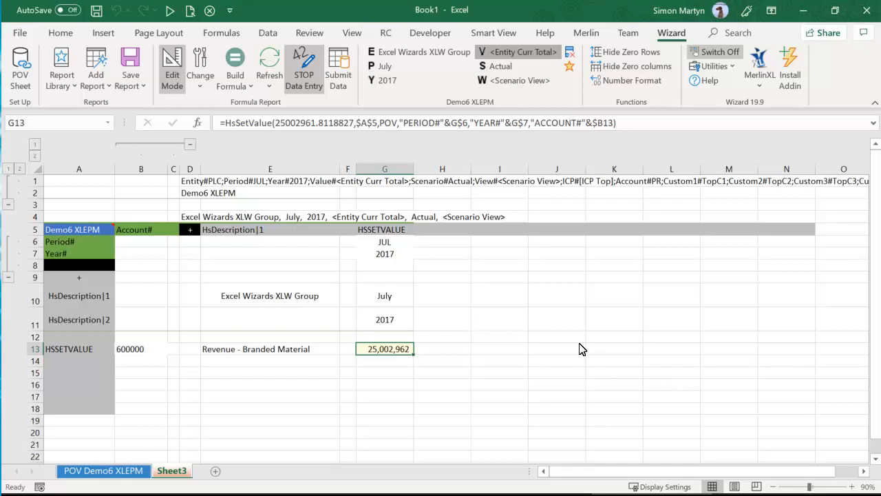
# Show all dimensions in the point of view settings and apply the saved POV All Nones.
pyautogui.click(508, 55)
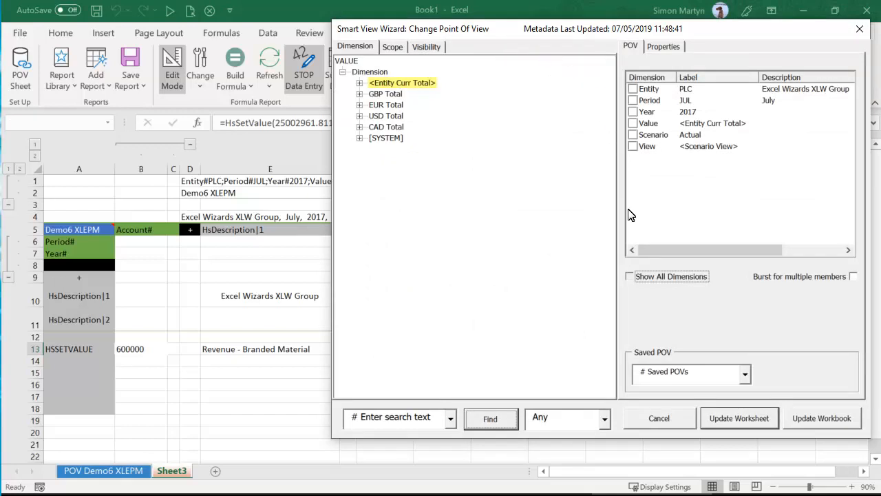
pyautogui.click(629, 277)
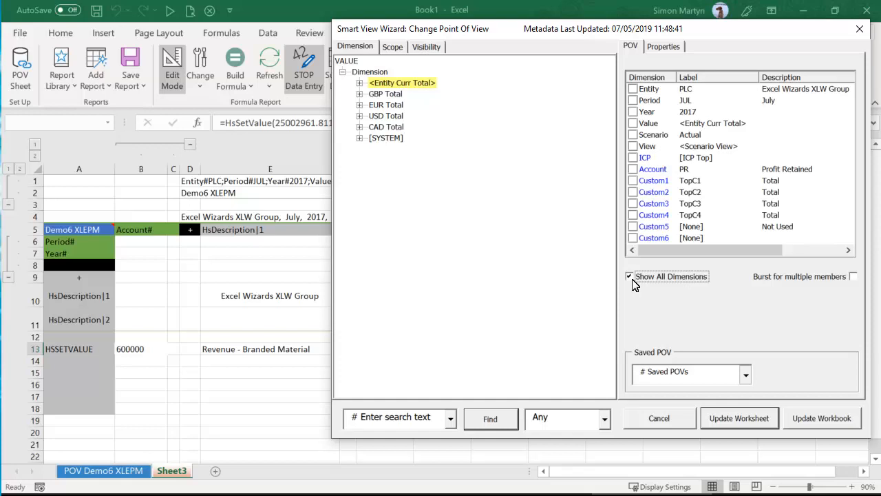
pyautogui.click(746, 375)
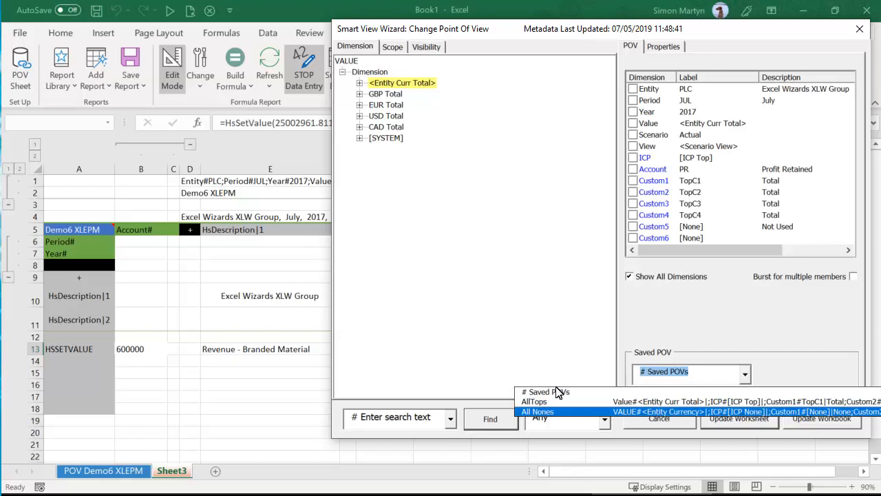
pyautogui.click(530, 410)
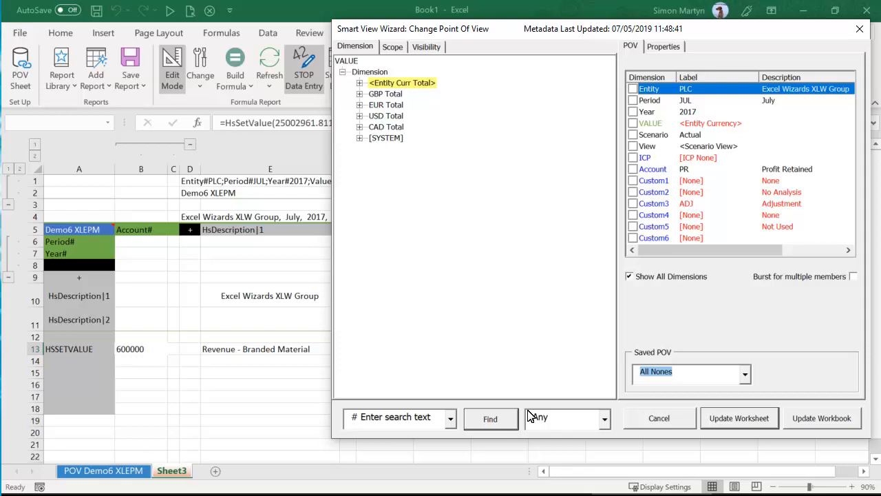
# Set the Entity to 500T Excel Wizards UK under UK and Ireland and update the worksheet's point of view.
pyautogui.click(683, 95)
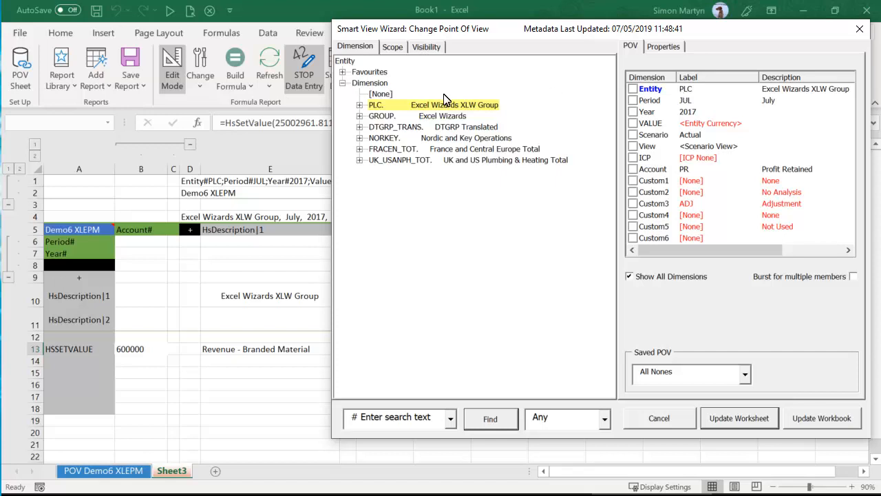
pyautogui.doubleClick(376, 106)
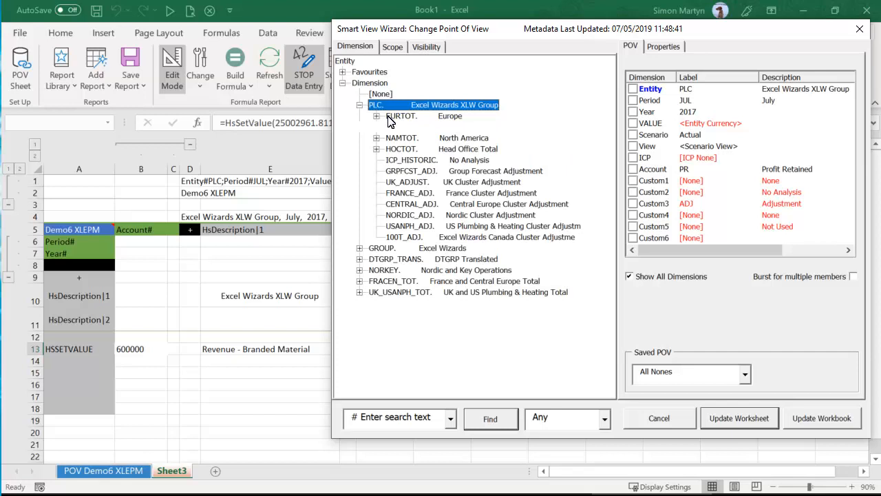
pyautogui.doubleClick(389, 117)
pyautogui.doubleClick(413, 131)
pyautogui.click(417, 139)
pyautogui.doubleClick(434, 142)
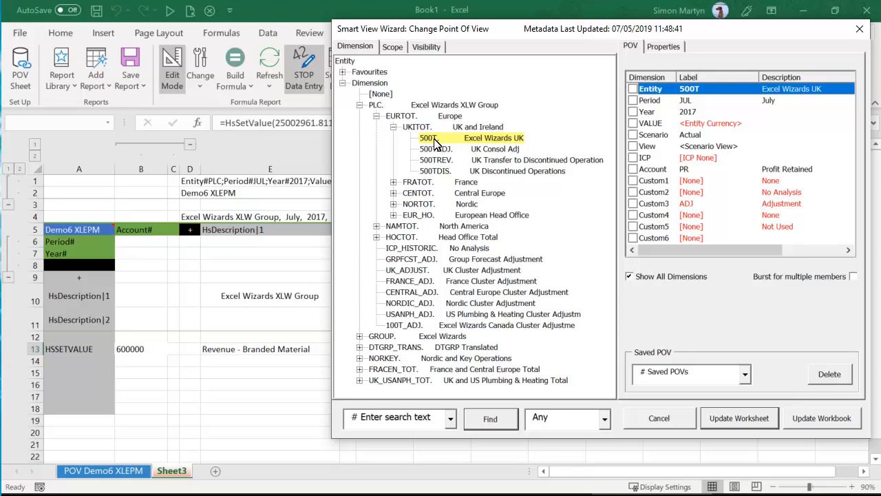
pyautogui.click(763, 419)
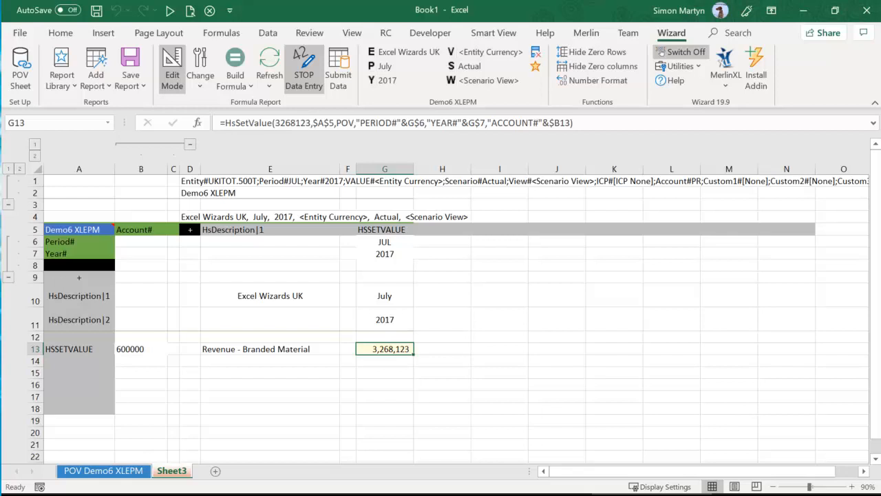
# Submit 4000000 as the July 2017 value for Revenue - Branded Material and leave data entry mode.
pyautogui.write('4000000')
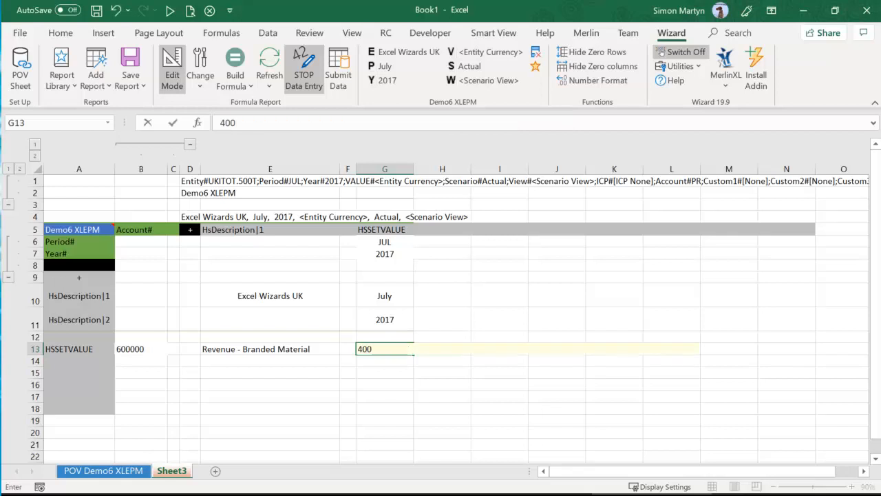
pyautogui.press('Return')
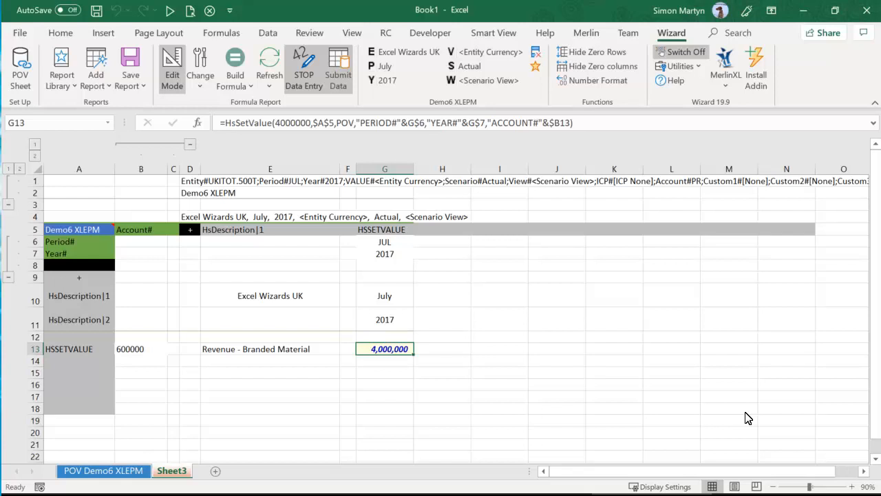
pyautogui.click(341, 77)
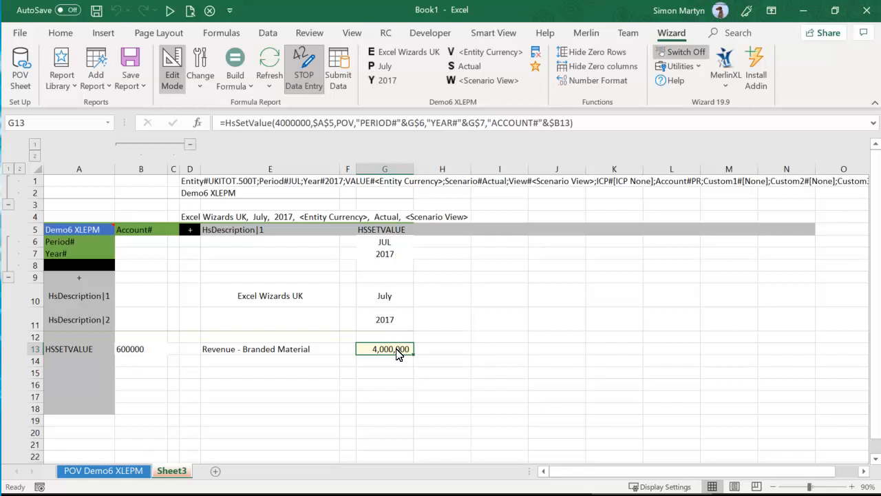
pyautogui.click(307, 67)
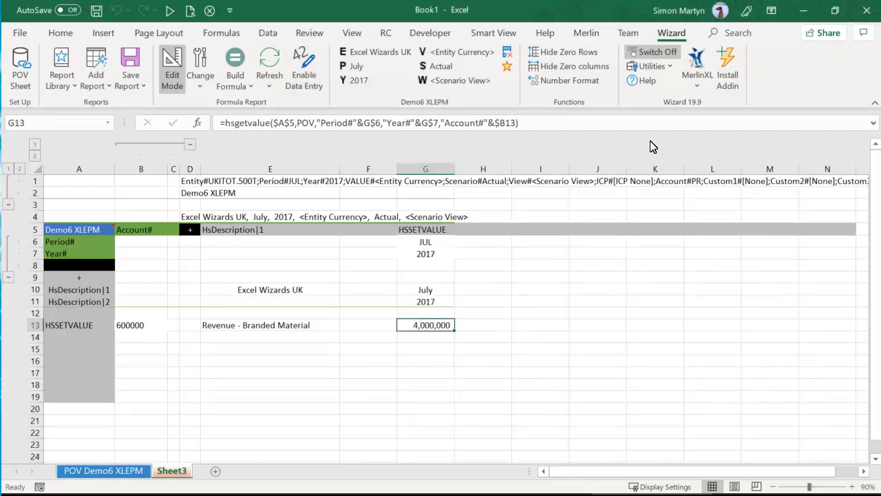
# Add account 600100 in cell B14 and build the formulas for the new row.
pyautogui.click(139, 342)
pyautogui.write('60010')
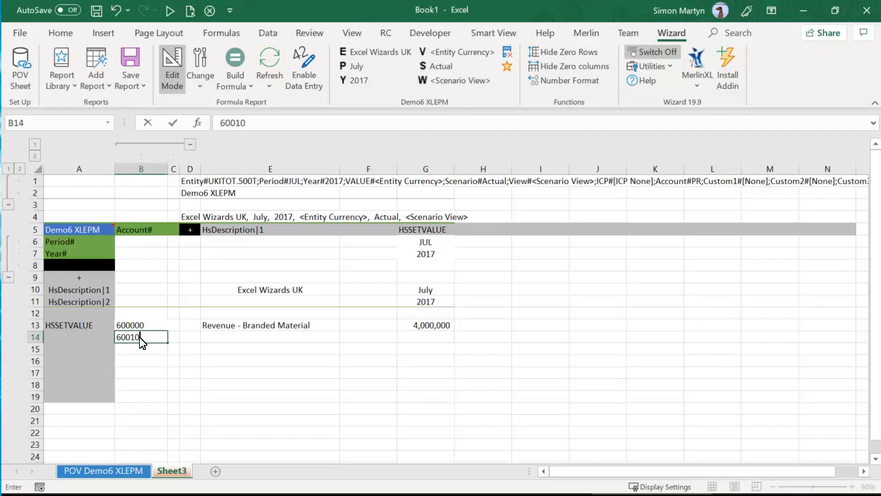
pyautogui.write('0')
pyautogui.press('Return')
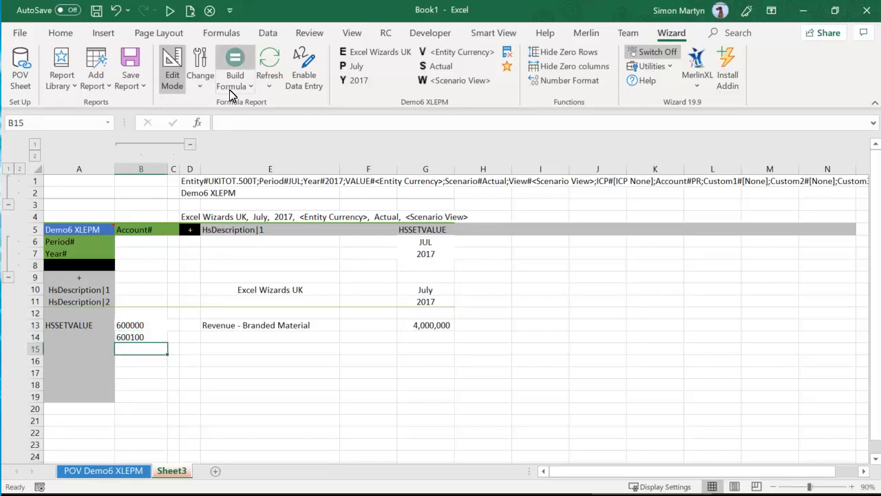
pyautogui.click(233, 58)
# Edit the cell POV starting from G14 and add account 600200 Revenue - Direct Sales in row 15.
pyautogui.click(432, 339)
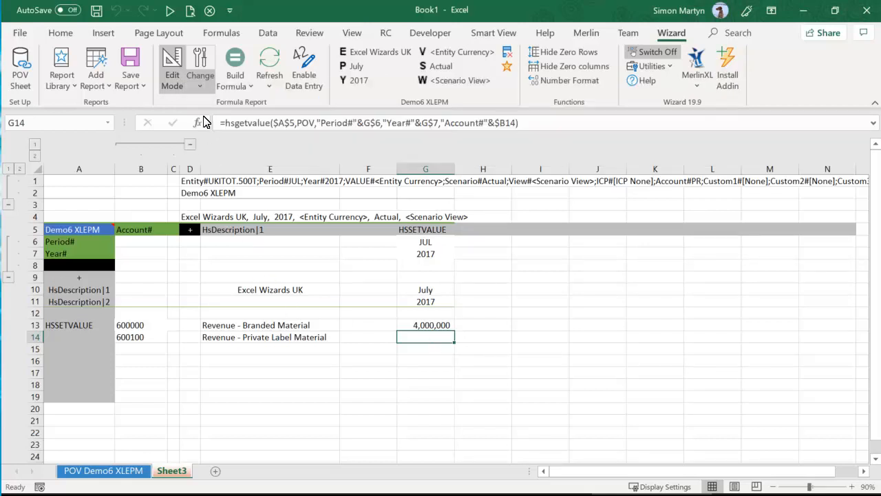
pyautogui.click(202, 87)
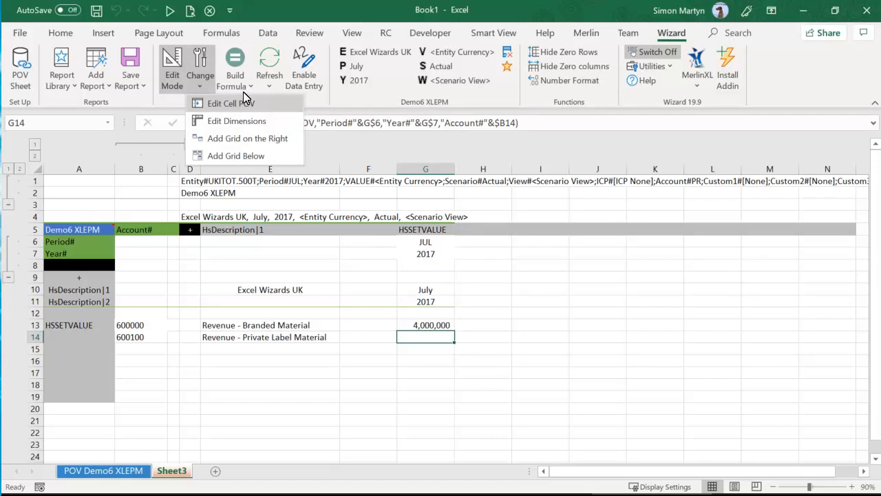
pyautogui.click(252, 109)
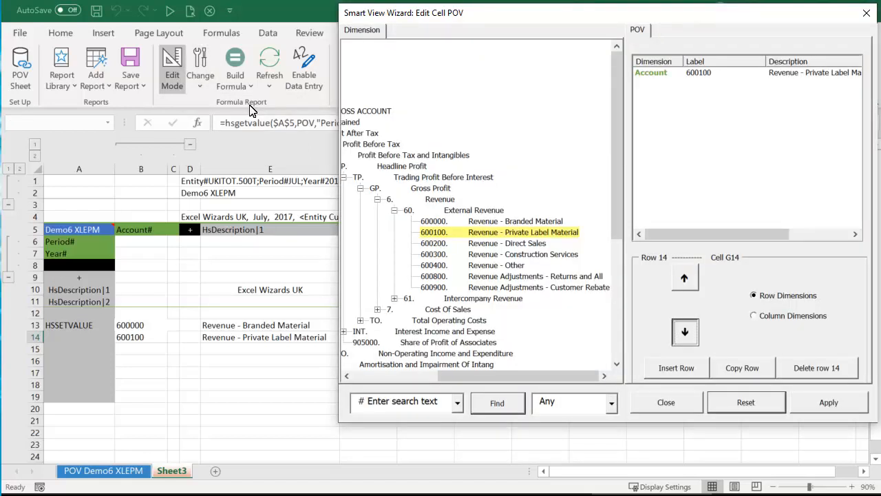
pyautogui.click(441, 244)
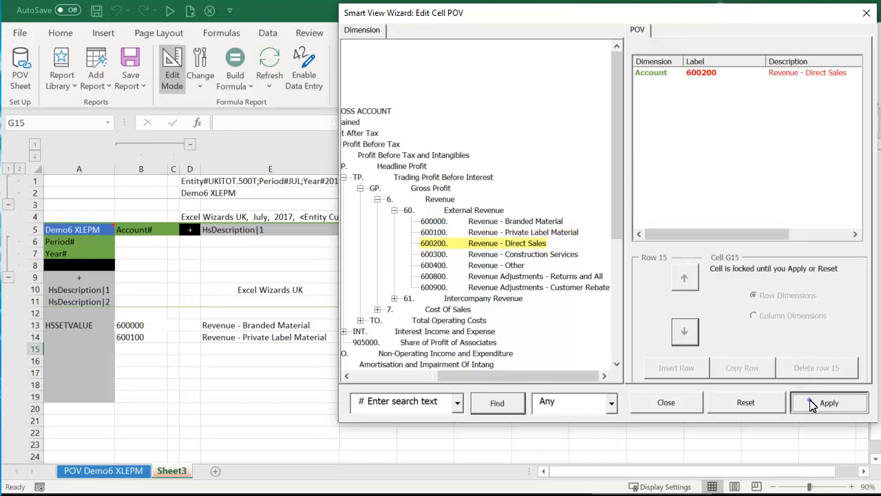
pyautogui.click(810, 405)
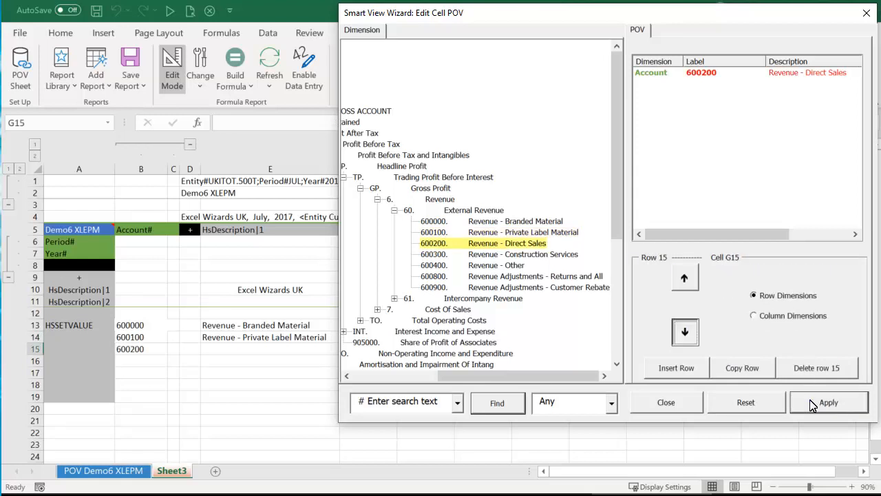
# Add accounts 600300 Revenue - Construction Services and 600400 Revenue - Other in rows 16 and 17.
pyautogui.click(686, 331)
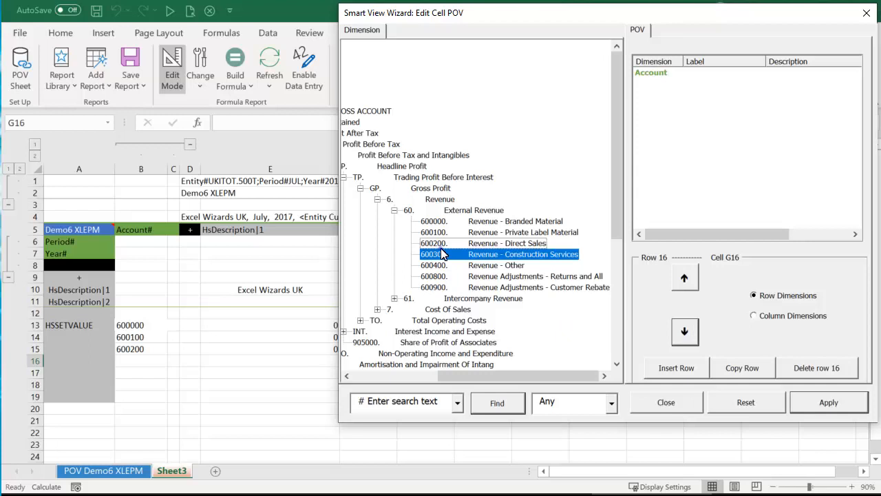
pyautogui.click(443, 254)
pyautogui.click(826, 403)
pyautogui.click(684, 331)
pyautogui.click(441, 267)
pyautogui.click(826, 403)
# Add the revenue adjustment accounts 600800 and 600900 in rows 18 and 19.
pyautogui.click(684, 331)
pyautogui.click(441, 276)
pyautogui.click(821, 404)
pyautogui.click(684, 331)
pyautogui.click(441, 287)
pyautogui.click(826, 403)
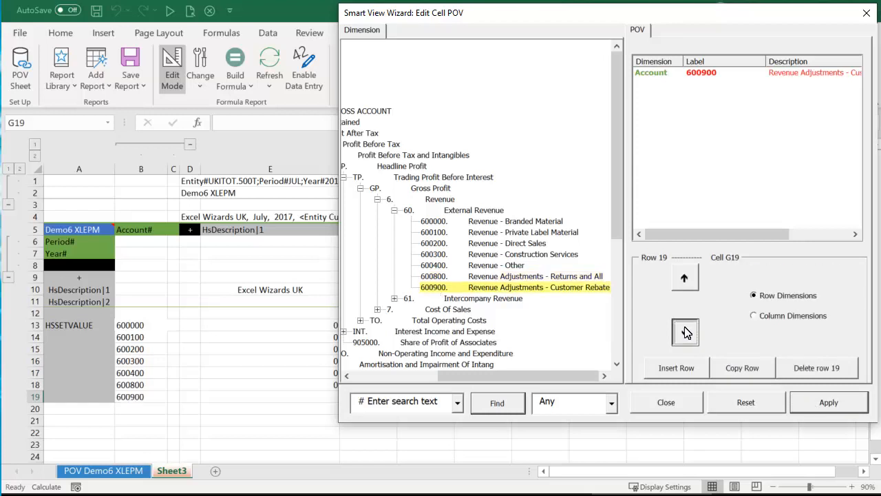
# Add the parent account 60 External Revenue in row 20 and close the cell POV editor.
pyautogui.click(685, 331)
pyautogui.click(413, 210)
pyautogui.click(826, 404)
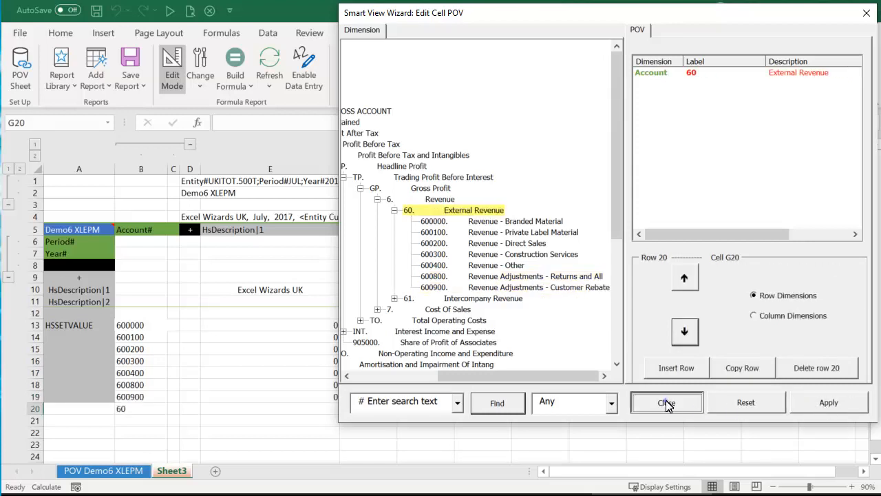
pyautogui.click(666, 402)
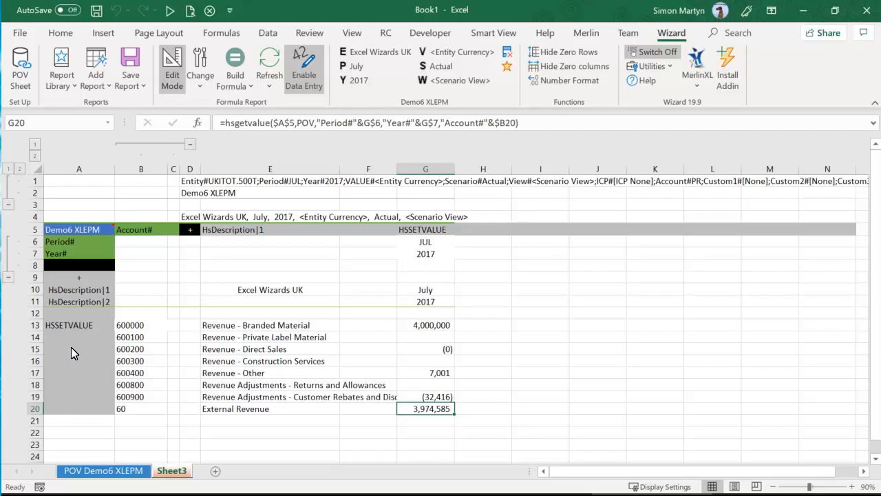
# Fill the HSSETVALUE setting from A13 down to A19, covering accounts 600100 to 600900.
pyautogui.click(70, 325)
pyautogui.moveTo(70, 329); pyautogui.dragTo(65, 375)
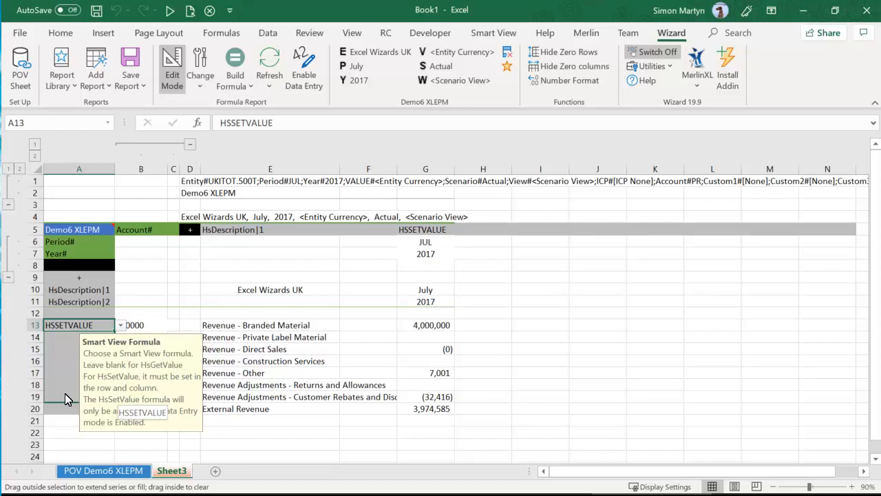
pyautogui.moveTo(64, 393); pyautogui.dragTo(65, 393)
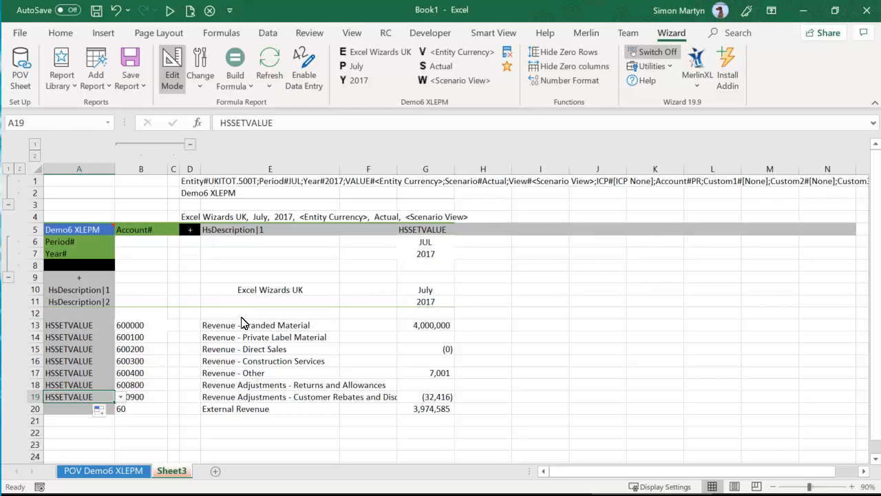
# Enable data entry mode for the report and enter 1,000 for Revenue - Private Label Material in G14.
pyautogui.click(306, 74)
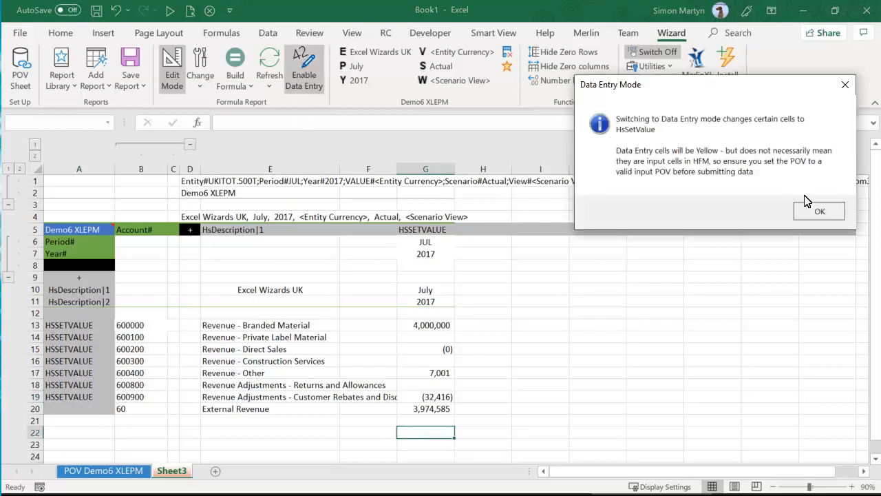
pyautogui.click(809, 215)
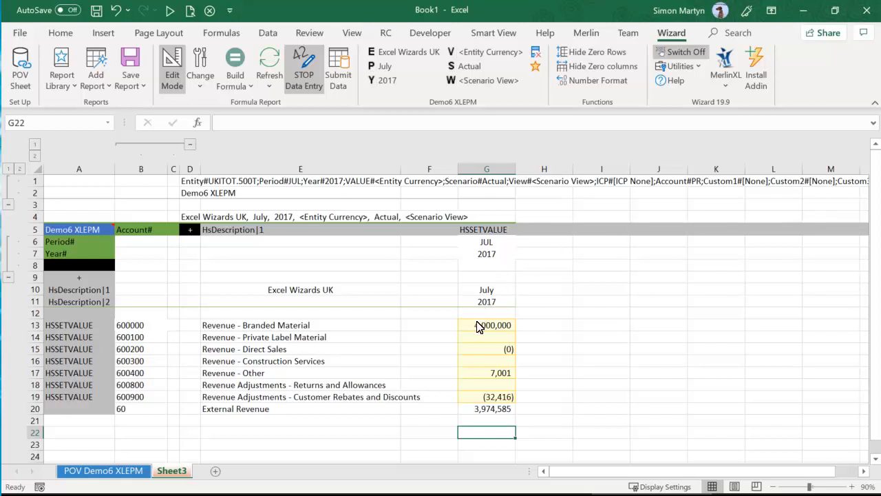
pyautogui.click(477, 342)
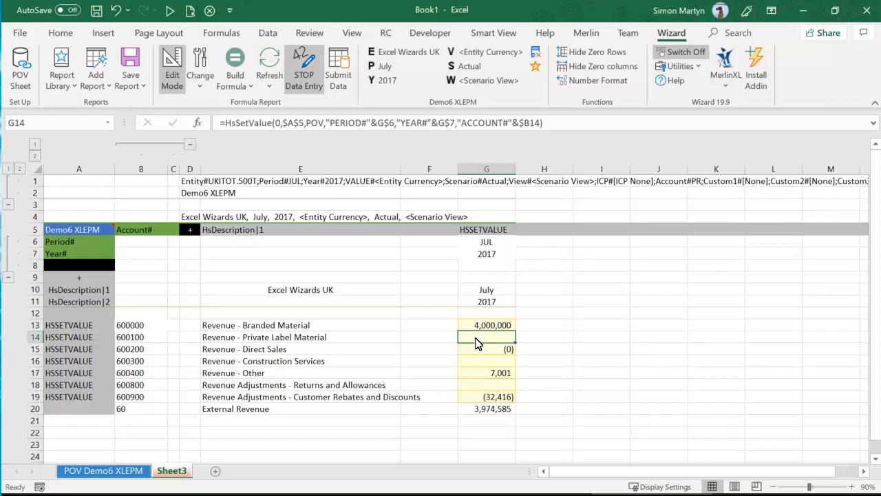
pyautogui.write('1,00')
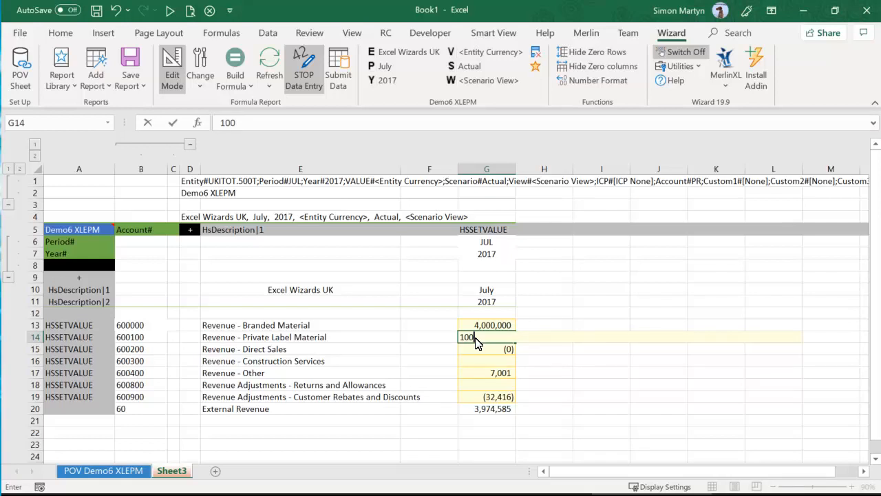
pyautogui.write('0')
pyautogui.press('Return')
# Enter 2,000 for Revenue Adjustments - Returns and Allowances in G18.
pyautogui.click(477, 388)
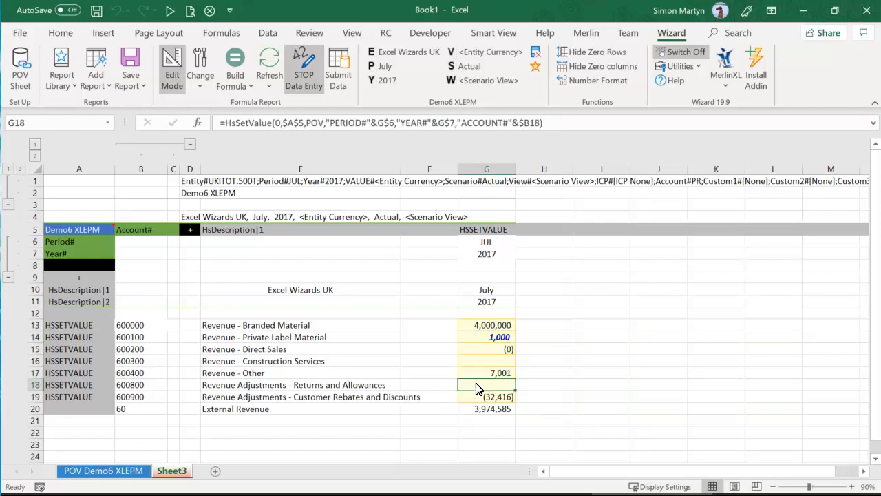
pyautogui.write('200')
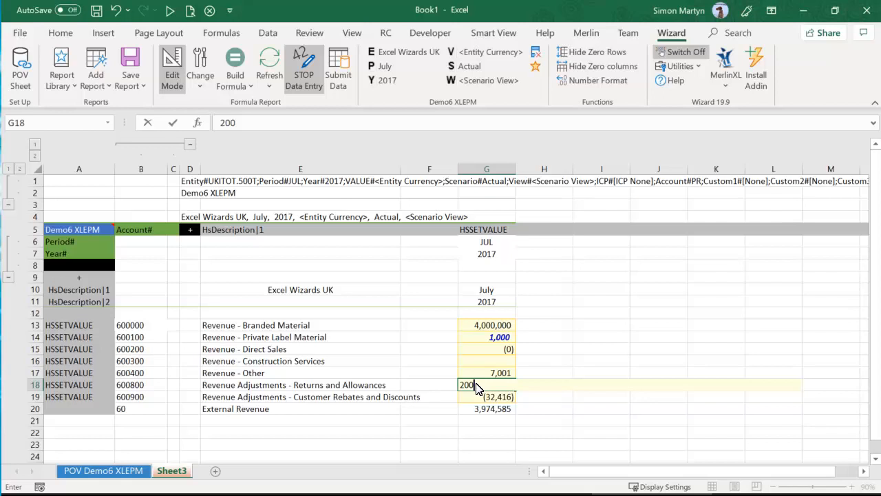
pyautogui.write('0')
pyautogui.hotkey('ctrl', 'Return')
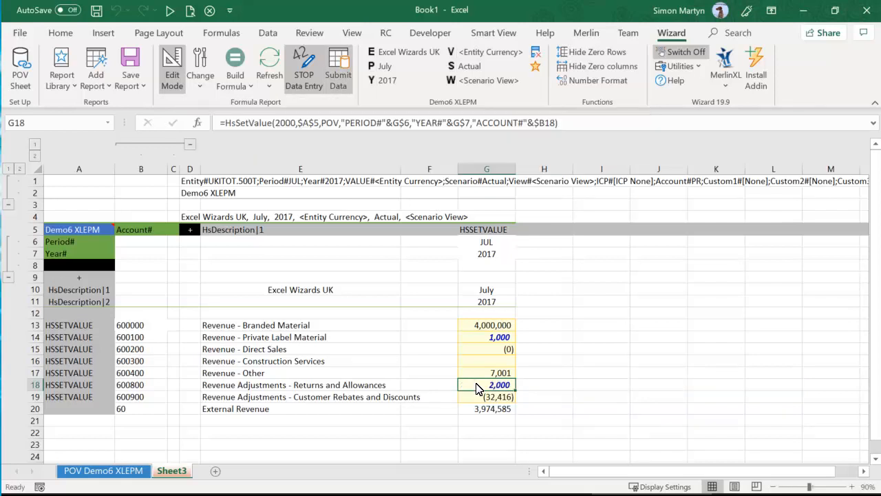
# Submit the entered revenue data, then leave both data entry mode and edit mode.
pyautogui.click(334, 71)
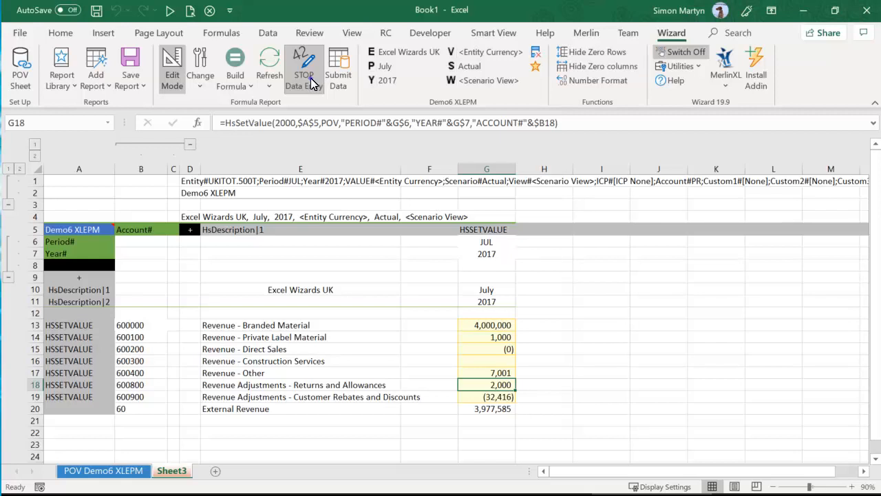
pyautogui.click(313, 82)
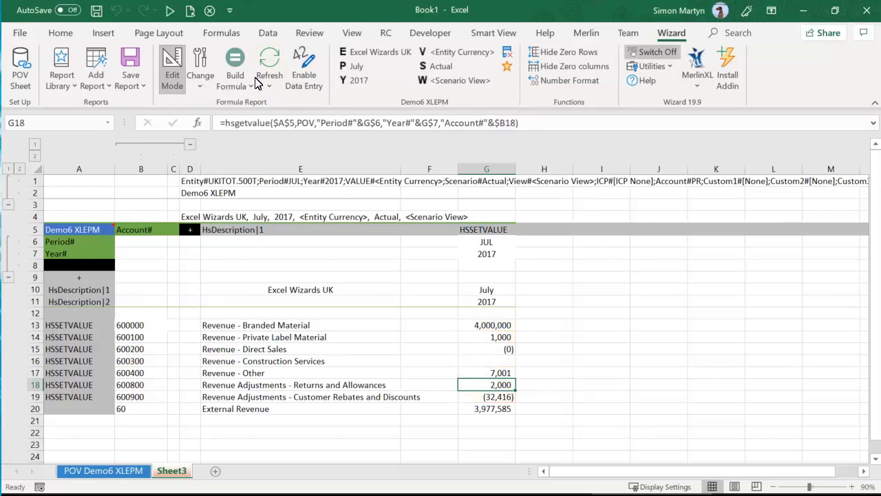
pyautogui.click(175, 77)
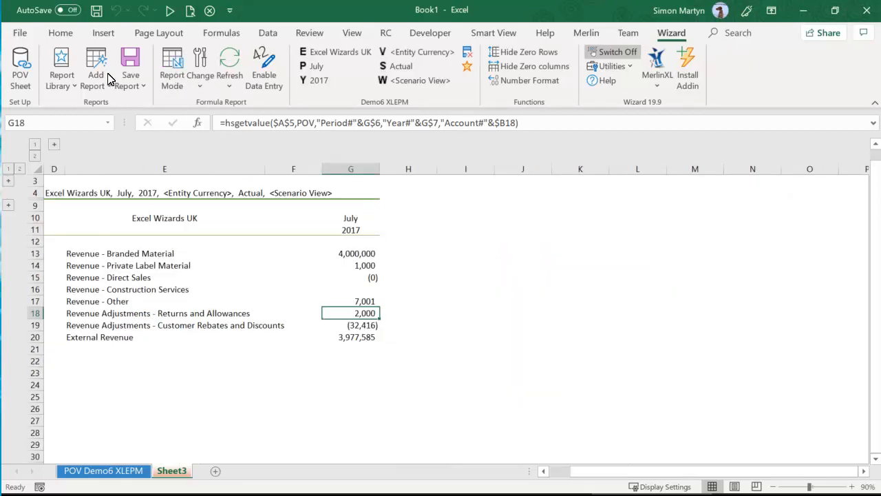
# Open the Sales Analysis Input Pack from the private reports in the report library.
pyautogui.click(64, 85)
pyautogui.click(98, 124)
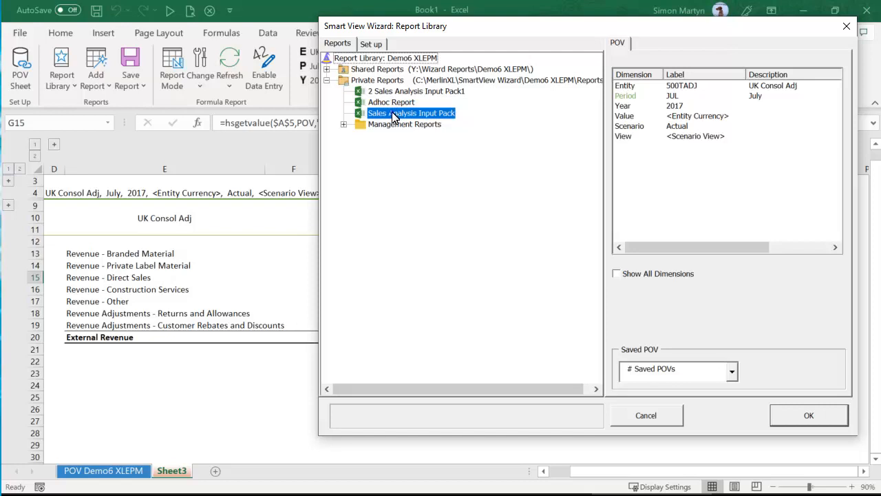
pyautogui.click(788, 417)
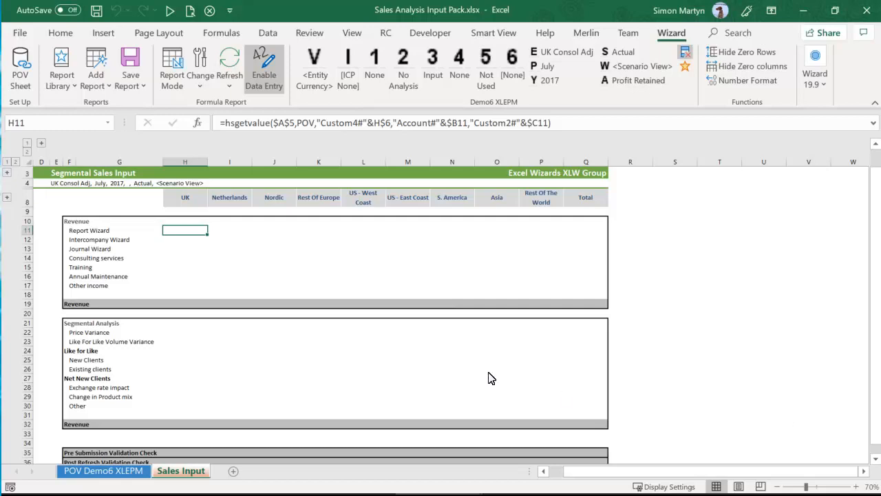
# Enable data entry mode in the input pack and enter 100 for UK Report Wizard revenue in H11.
pyautogui.click(270, 82)
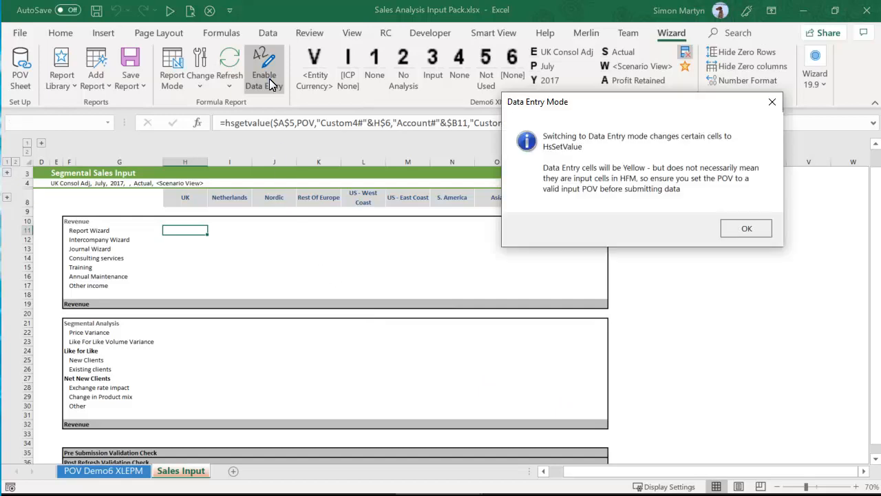
pyautogui.click(746, 230)
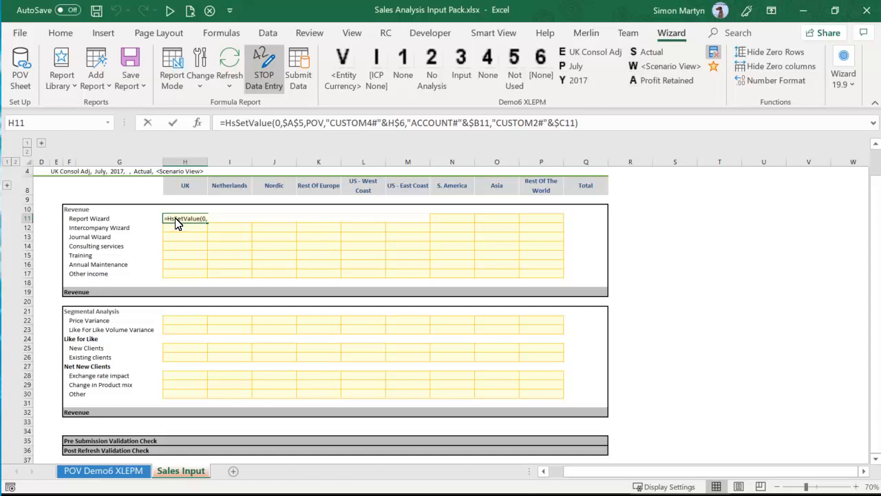
pyautogui.write('10')
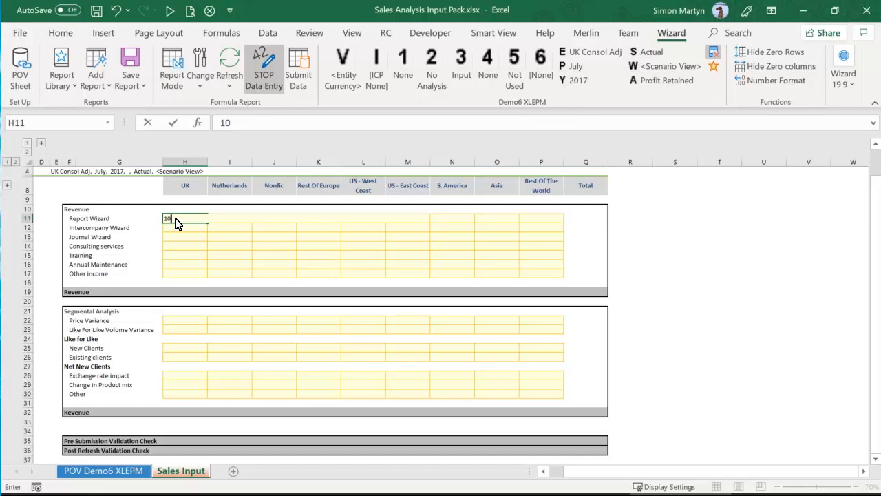
pyautogui.write('0')
pyautogui.press('Return')
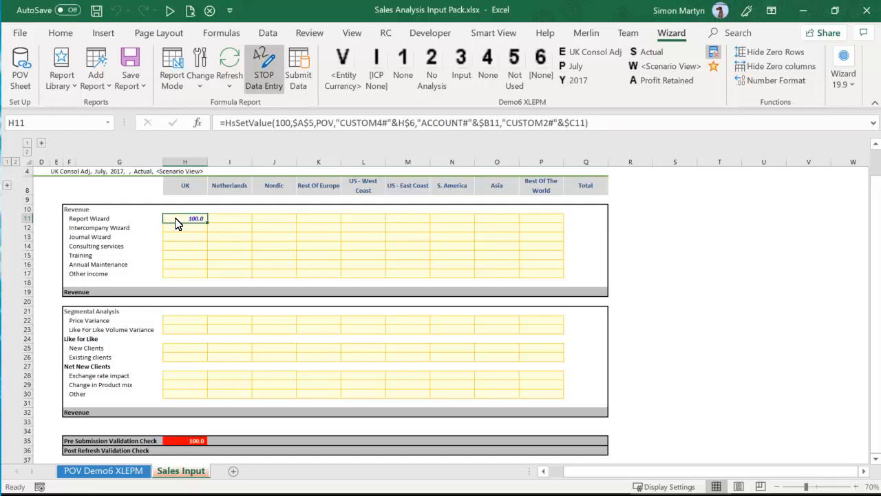
# Enter 100 for the UK Price Variance in the Segmental Analysis block, cell H22.
pyautogui.click(184, 321)
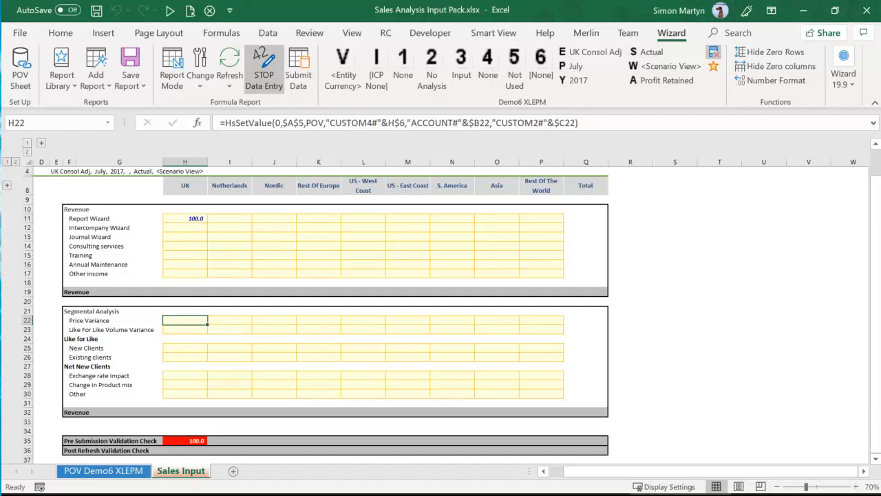
pyautogui.write('100')
pyautogui.press('Return')
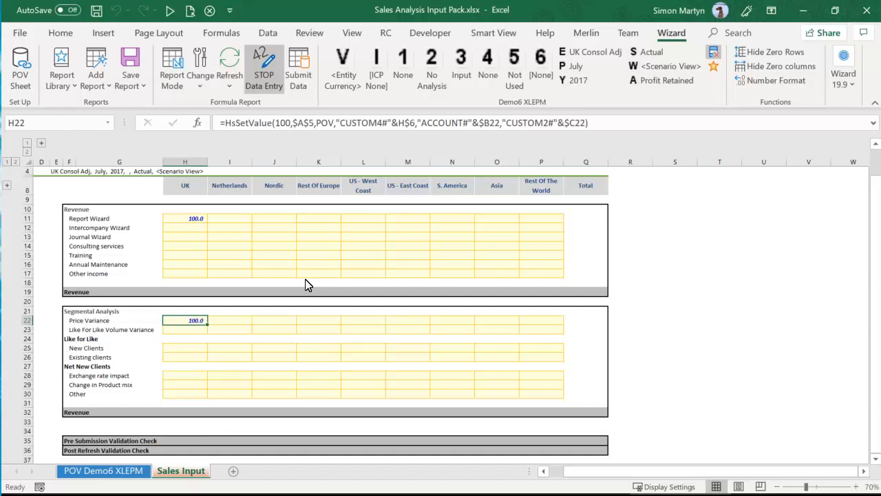
# Enter 1,000 for Rest Of Europe in both Journal Wizard (K13) and Change in Product mix (K29), and submit the data.
pyautogui.click(316, 237)
pyautogui.write('1000')
pyautogui.click(318, 384)
pyautogui.write('100')
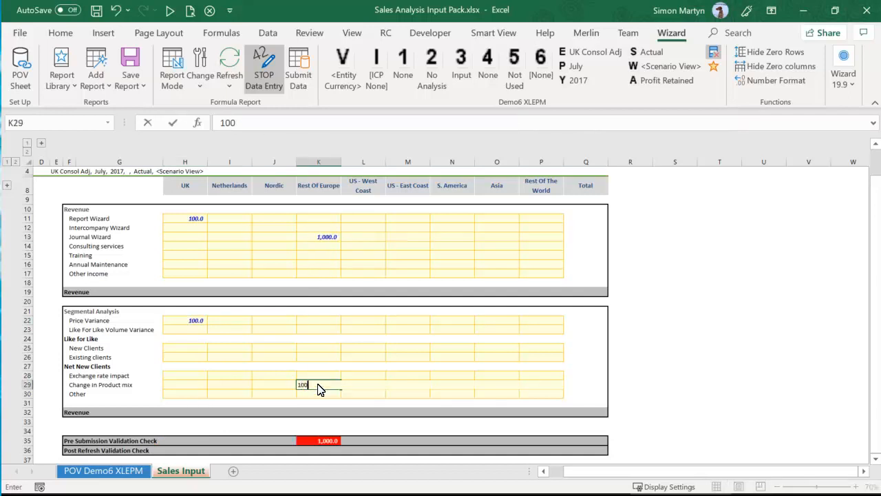
pyautogui.write('0')
pyautogui.press('Return')
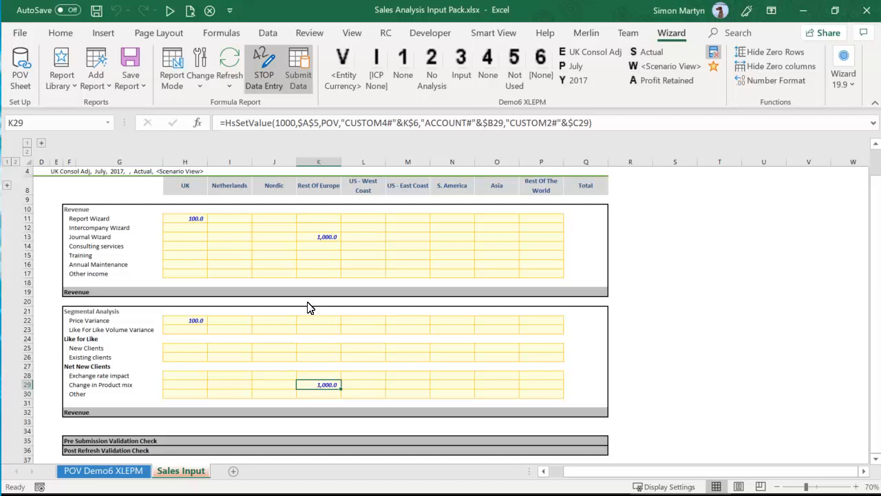
pyautogui.click(305, 69)
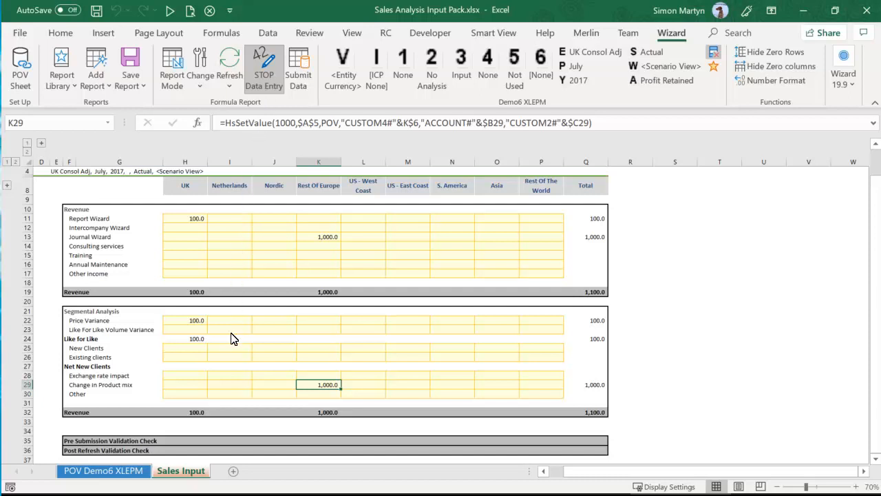
# On the Workings sheet, set the Segmental Analysis revenue total in F25 to 200000.
pyautogui.click(233, 470)
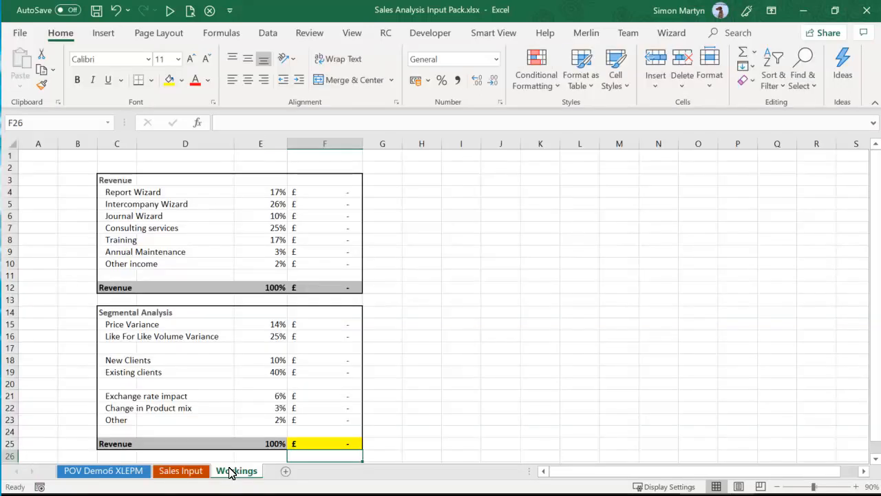
pyautogui.click(309, 445)
pyautogui.write('20000')
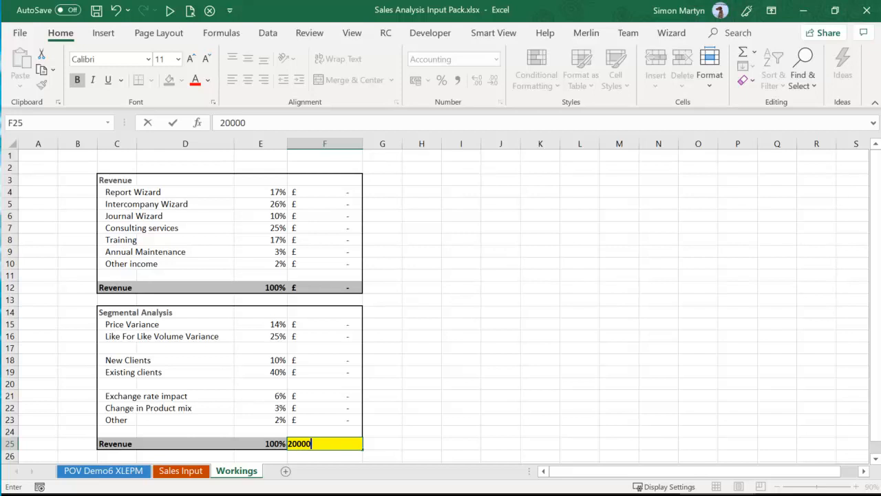
pyautogui.write('0')
pyautogui.press('Return')
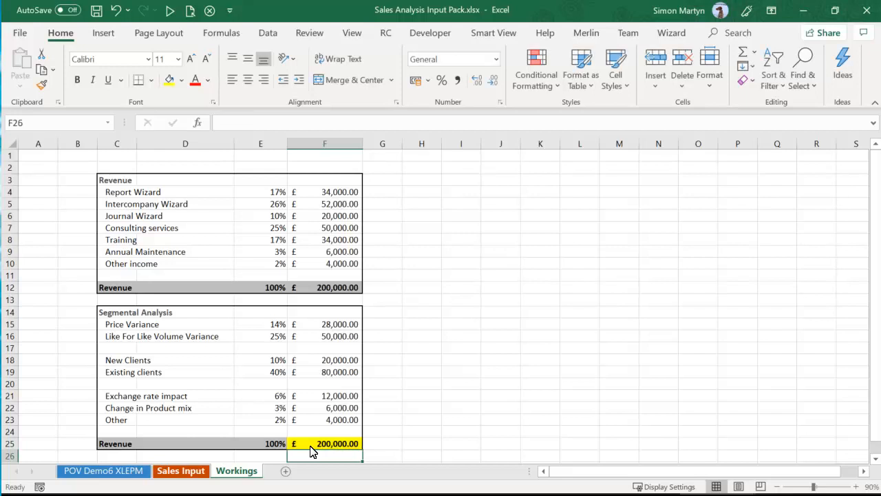
# Link the S. America Report Wizard cell N11 on Sales Input to the Report Wizard amount in Workings!F4.
pyautogui.click(183, 472)
pyautogui.click(455, 220)
pyautogui.write('+')
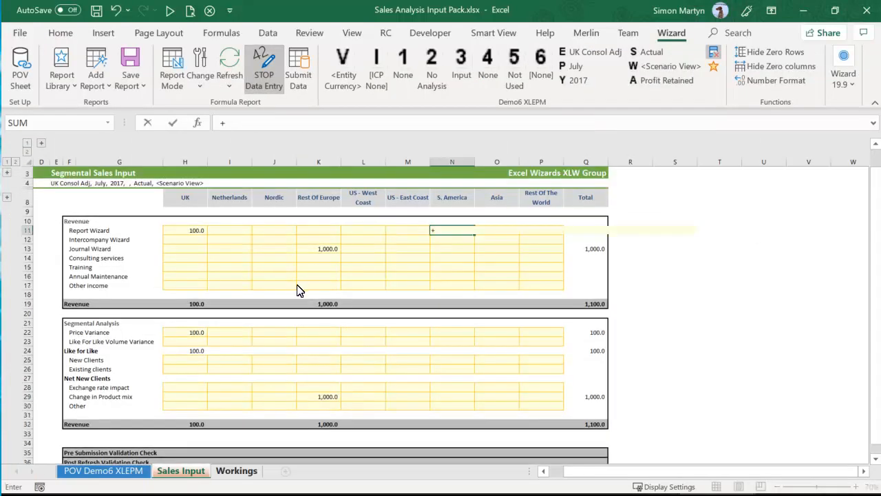
pyautogui.click(248, 475)
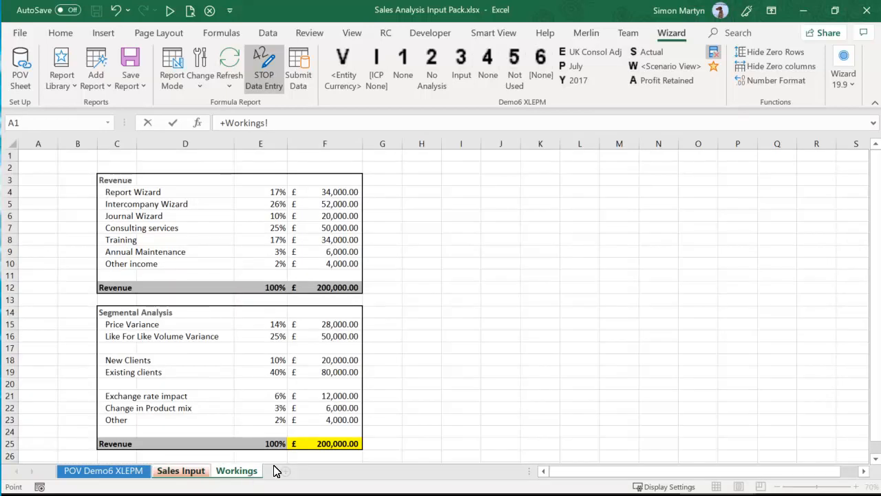
pyautogui.click(333, 192)
pyautogui.press('Return')
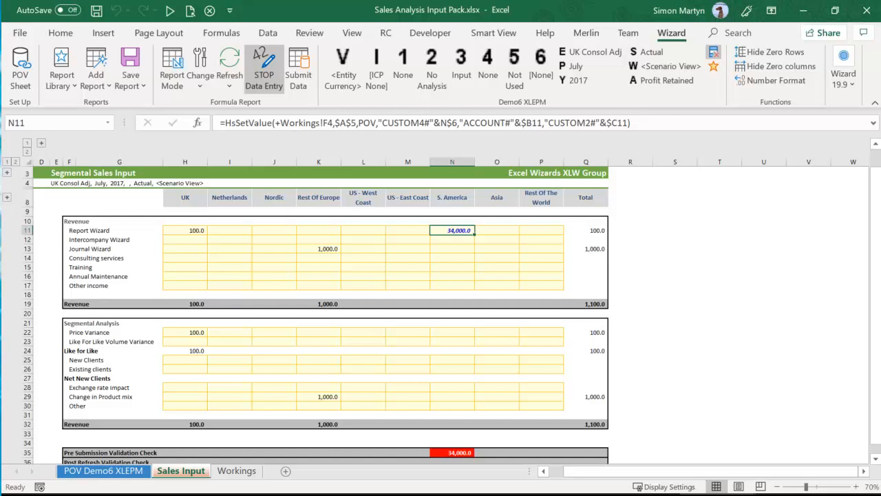
# Fill the linked N11 formula down the S. America revenue and segmental analysis input cells, and submit the data.
pyautogui.moveTo(474, 235); pyautogui.dragTo(475, 289)
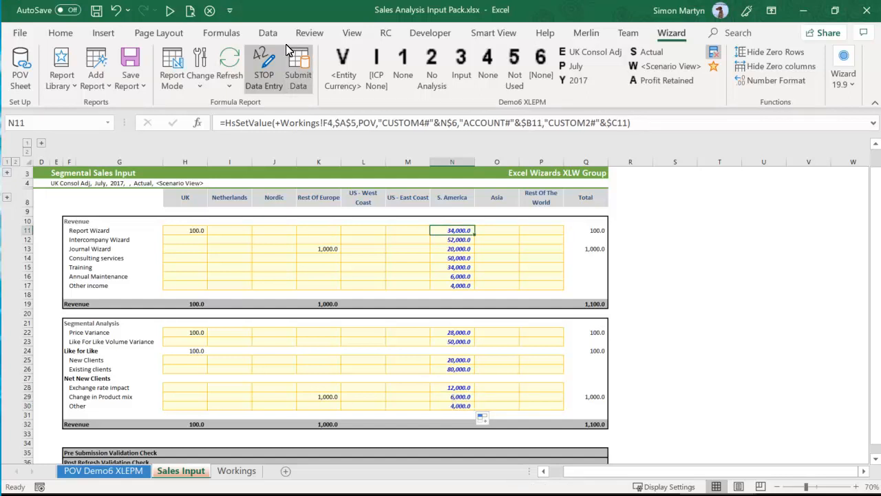
pyautogui.click(299, 73)
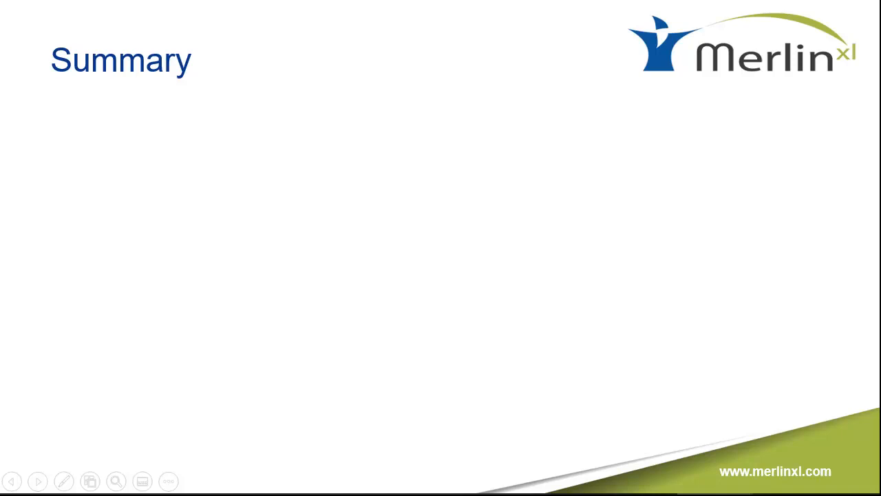
pyautogui.press('Right')
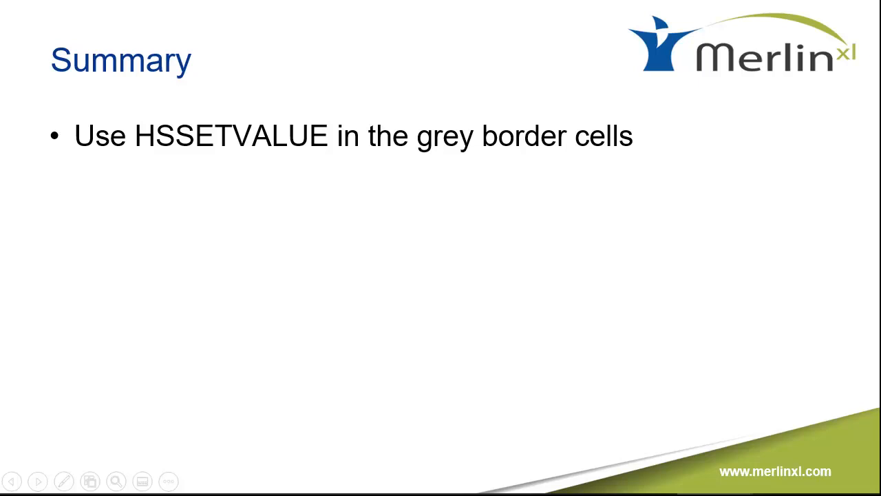
pyautogui.press('Right')
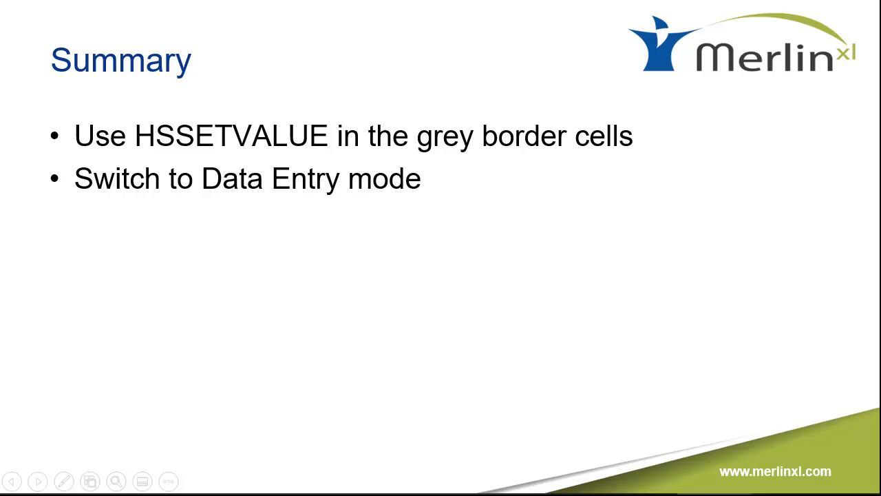
pyautogui.press('Right')
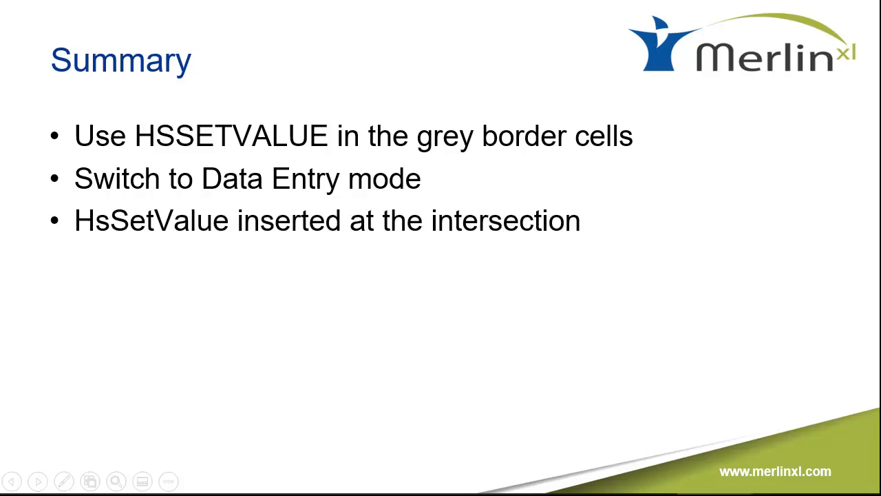